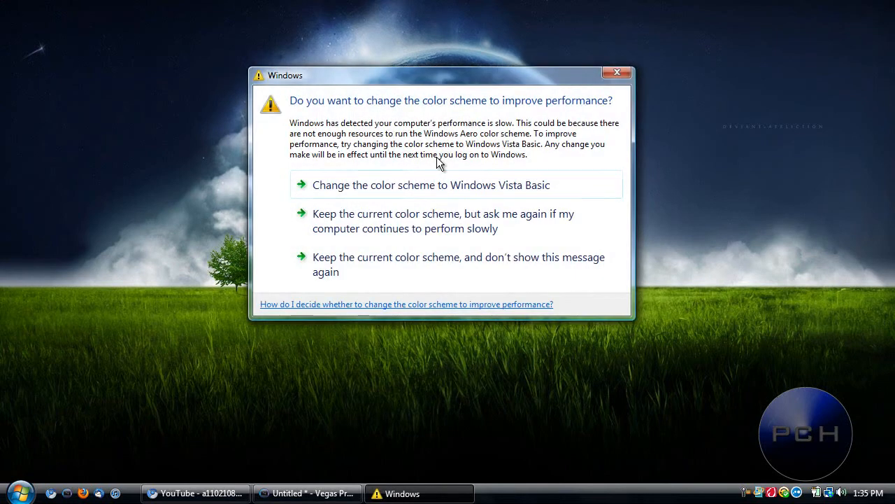
- Keep the current color scheme with the performance message turned off, and switch to the Vegas Pro project
left_click(410, 264)
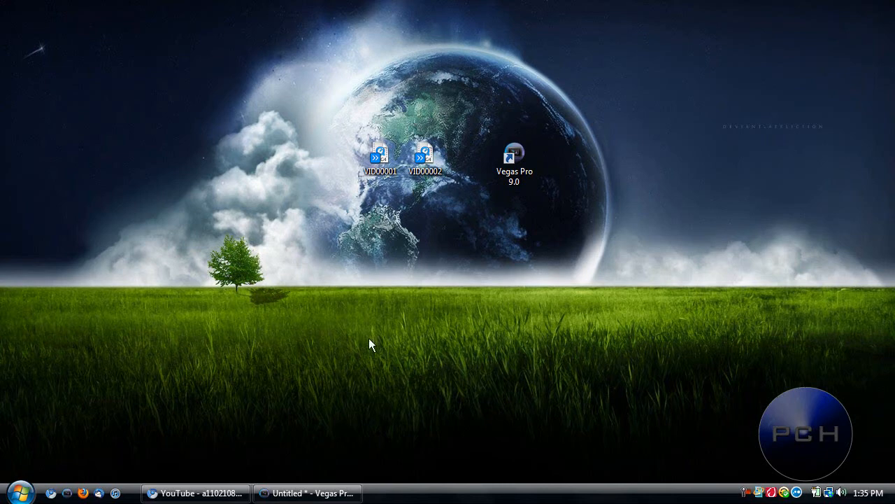
left_click(305, 493)
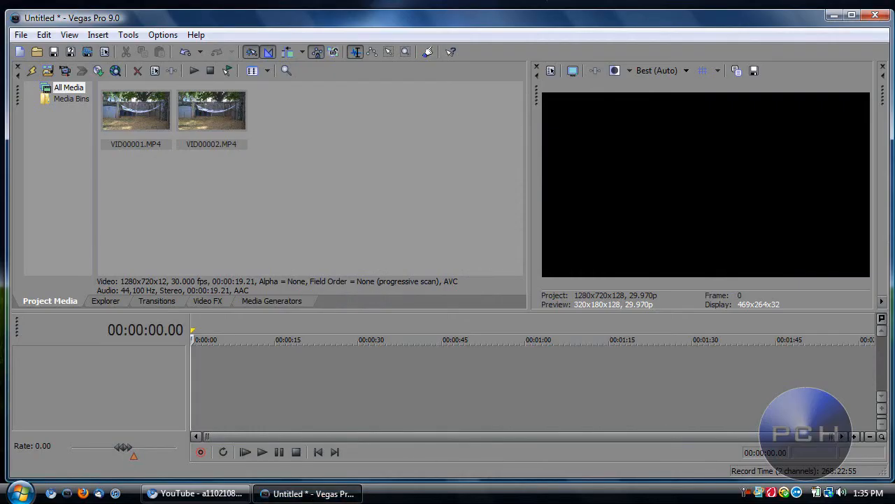
left_click_drag(86, 12, 86, 5)
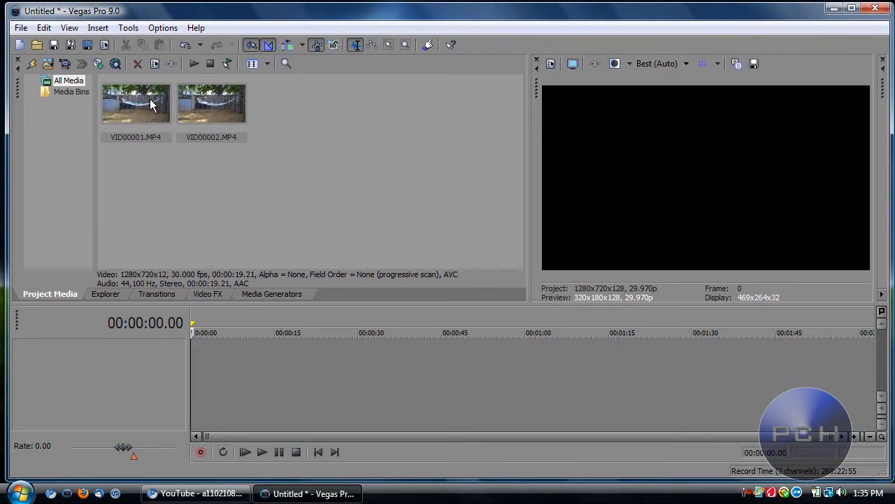
- Shrink the project media area to give the timeline more height and the video preview more width
left_click(219, 113)
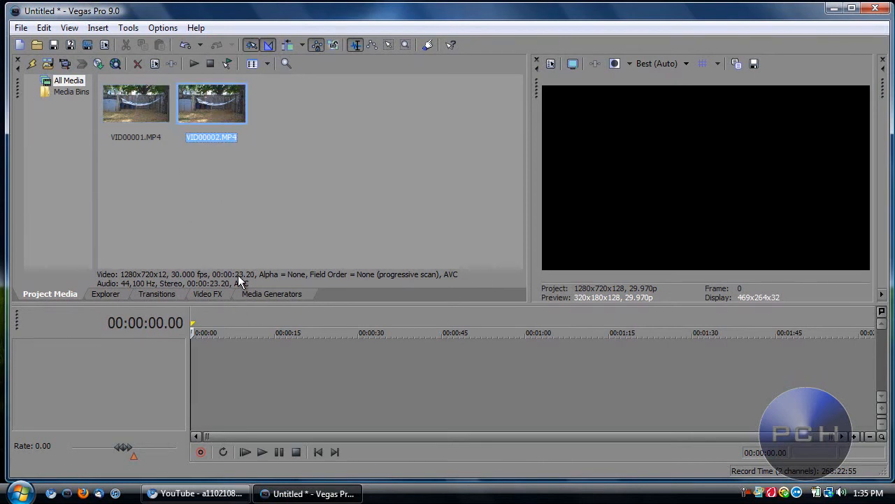
left_click_drag(289, 303, 294, 265)
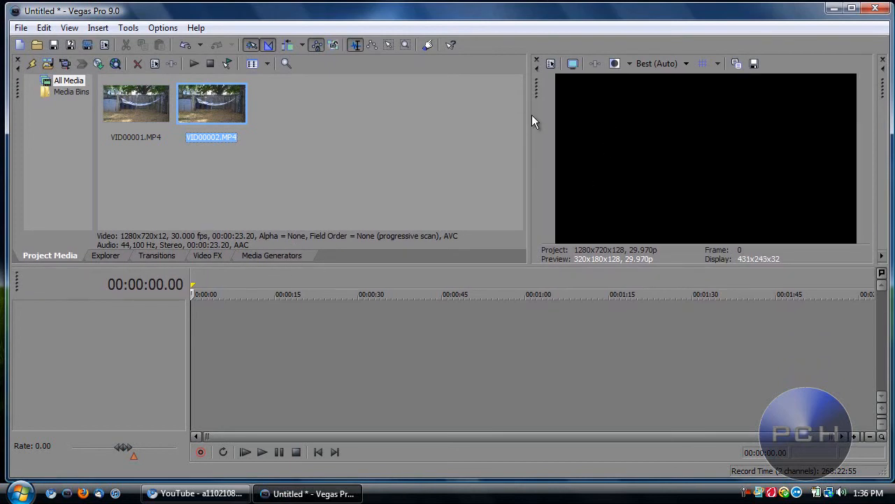
left_click_drag(531, 116, 447, 119)
- Place VID00001.MP4 at the start of the timeline and delete its audio track
left_click_drag(124, 99, 188, 326)
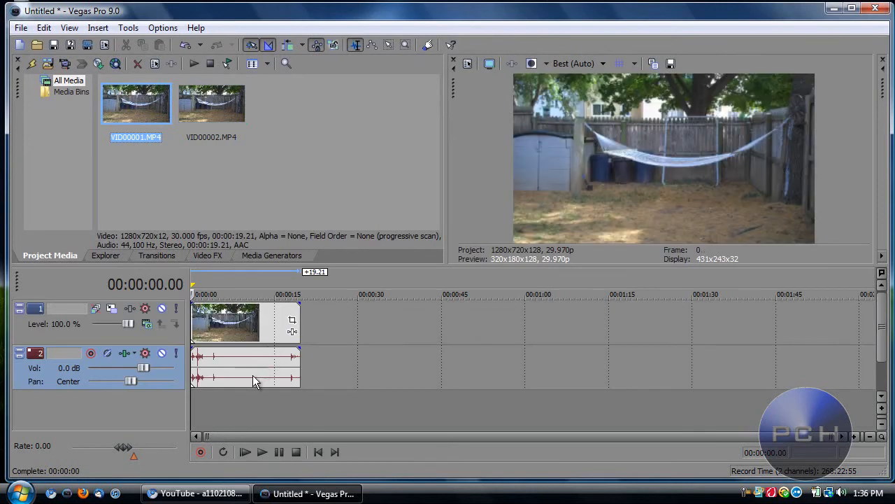
left_click(249, 377)
right_click(249, 377)
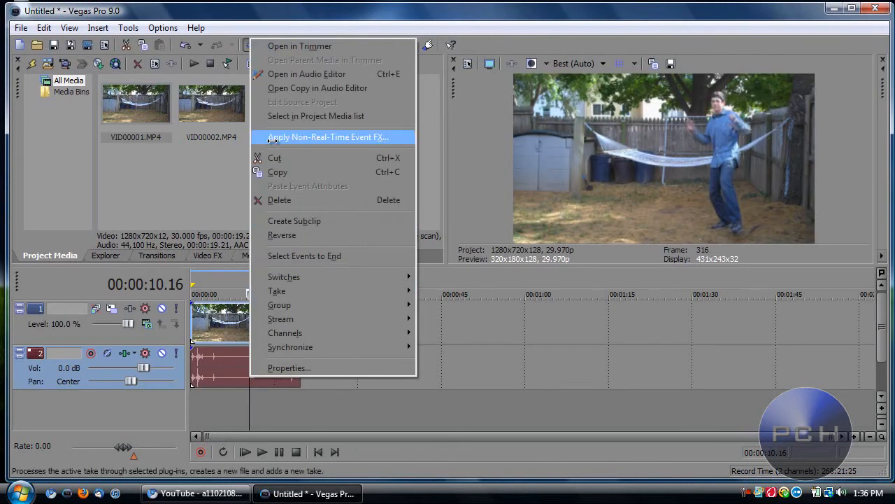
right_click(172, 375)
left_click(186, 249)
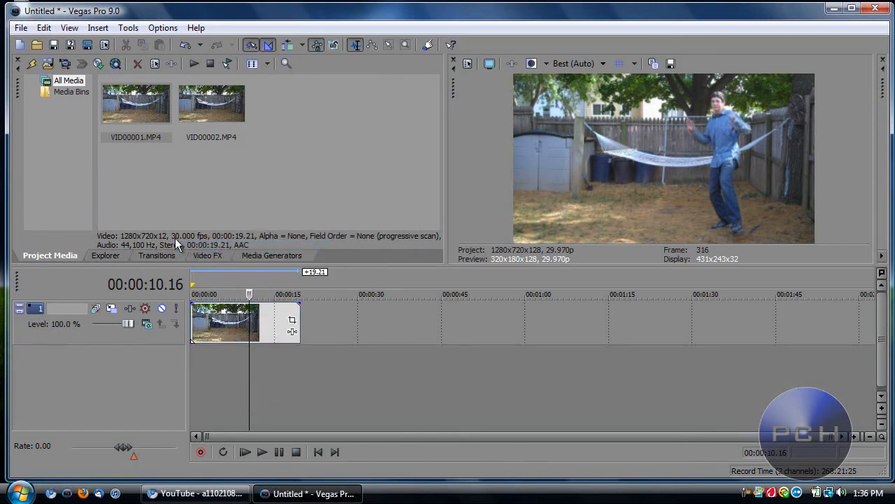
- Split the VID00001 clip at 00:00:05.05, once the man is in place and looking ahead
left_click(207, 321)
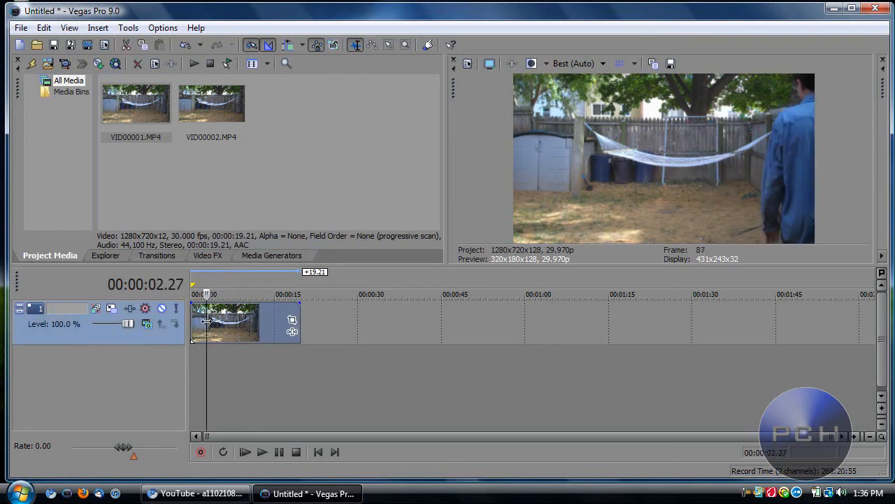
key("Right")
key("Right")
key("Right")
key("Right")
key("Right")
key("Right")
key("Right")
key("Right")
key("Right")
key("Right")
key("Right")
key("Right")
key("Right")
key("Right")
key("Right")
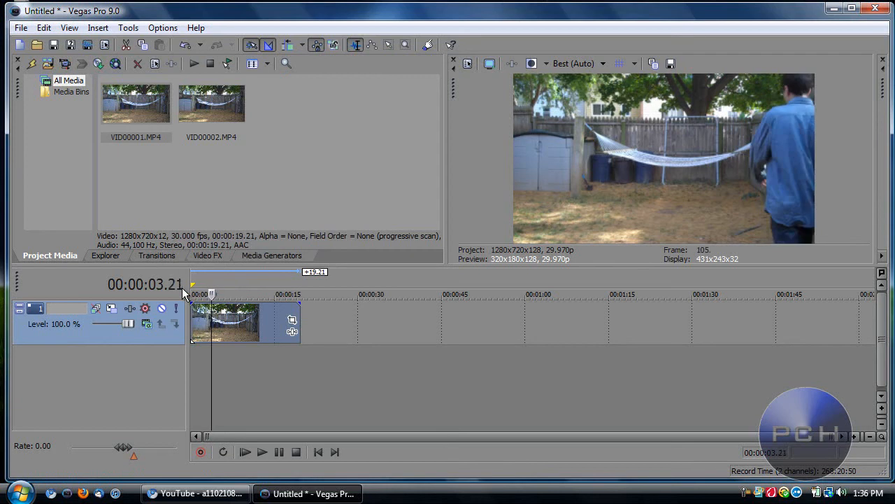
key("Right")
key("Right")
key("Right")
key("Right")
key("Right")
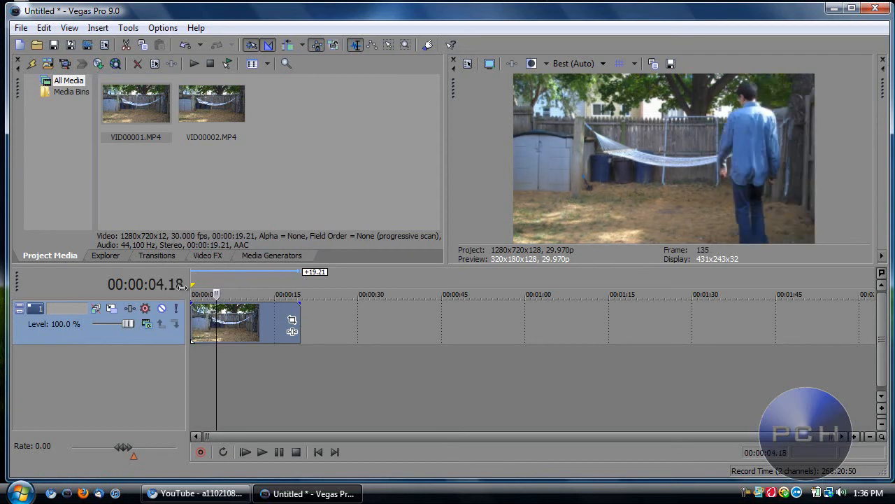
left_click(229, 315)
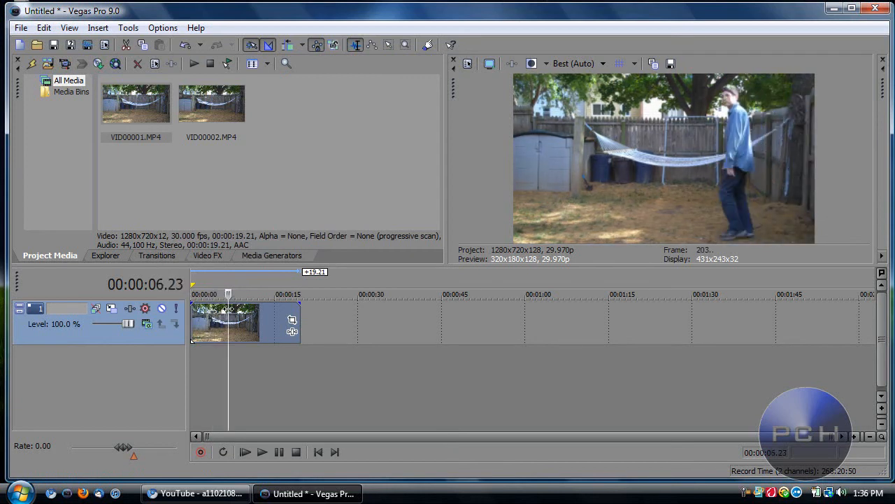
key("Left")
key("Left")
key("Left")
key("Left")
key("Left")
key("Left")
key("Left")
key("Left")
key("Left")
key("Left")
key("Left")
key("Left")
key("Left")
key("Left")
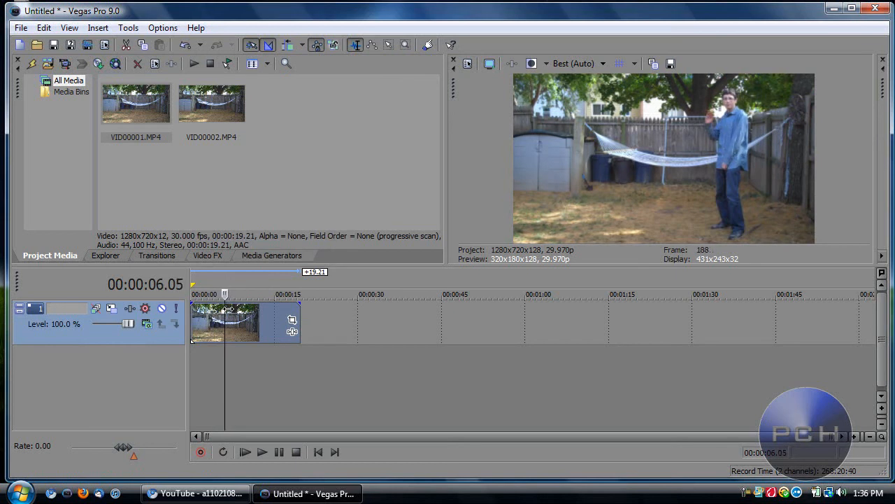
key("Left")
key("Left")
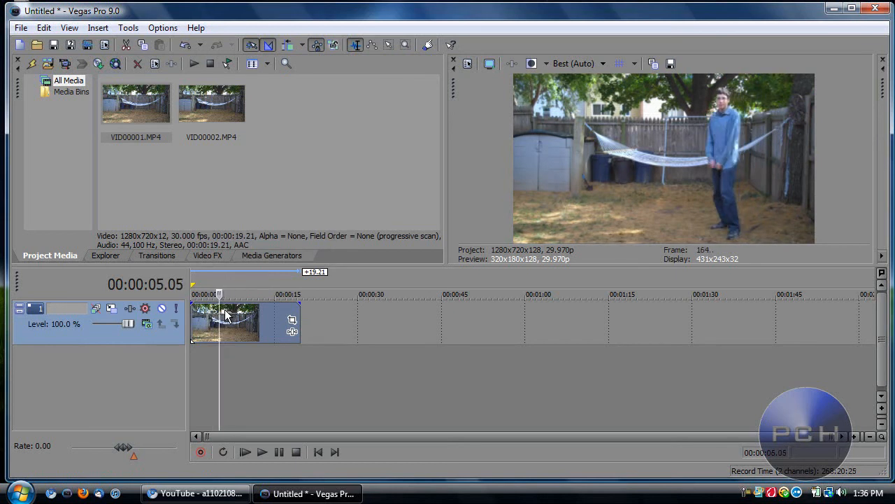
key("s")
- Cut out the first part of the split VID00001 clip and move the remainder to the start of the timeline
right_click(204, 309)
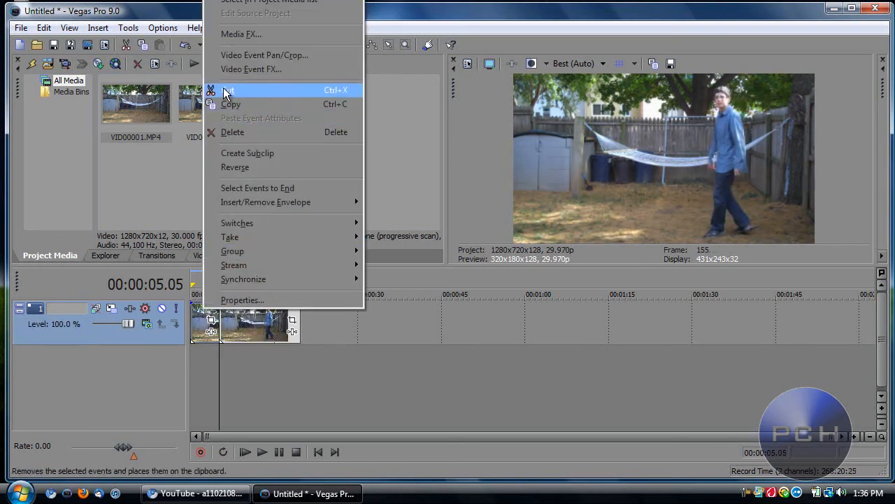
left_click(222, 90)
left_click_drag(232, 331, 204, 331)
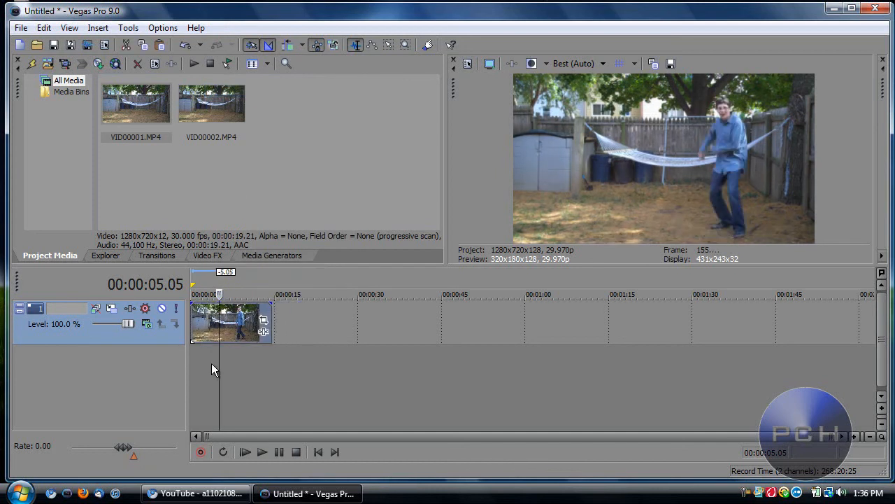
left_click(211, 363)
left_click(196, 323)
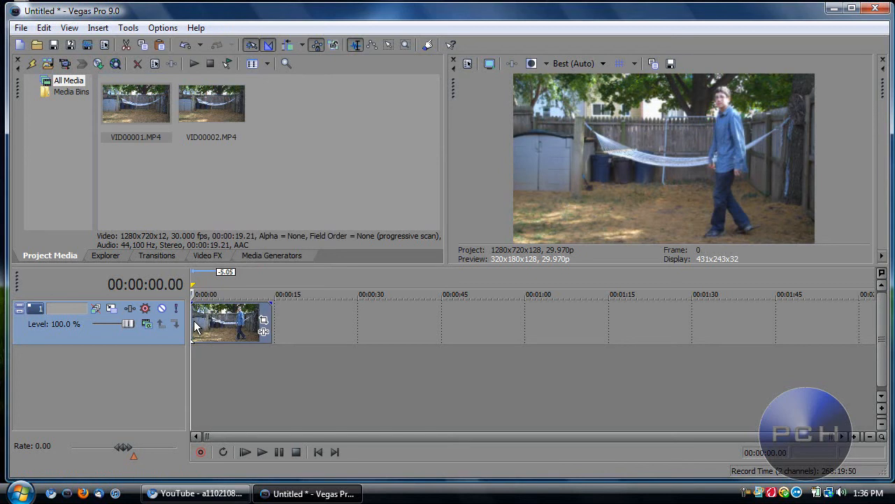
- Place VID00002.MP4 at the start of a new video track above the first clip and delete its audio track
key("ctrl+shift+q")
left_click_drag(213, 110, 197, 332)
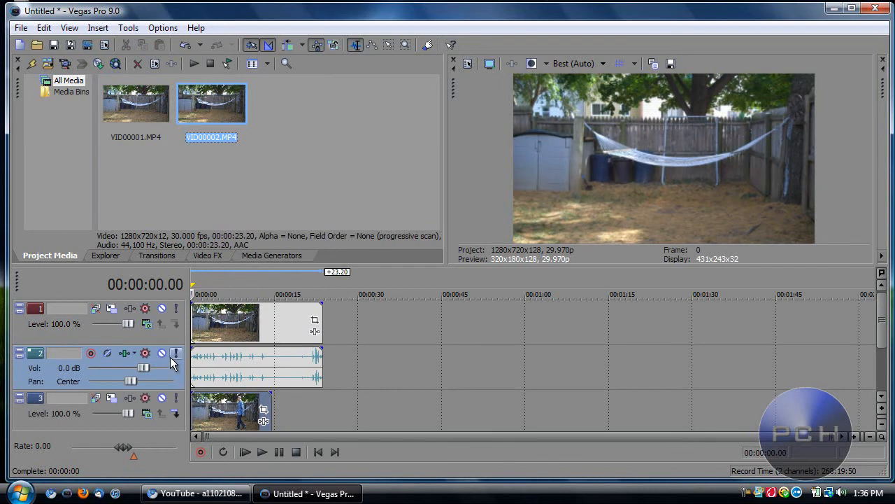
right_click(170, 357)
left_click(216, 228)
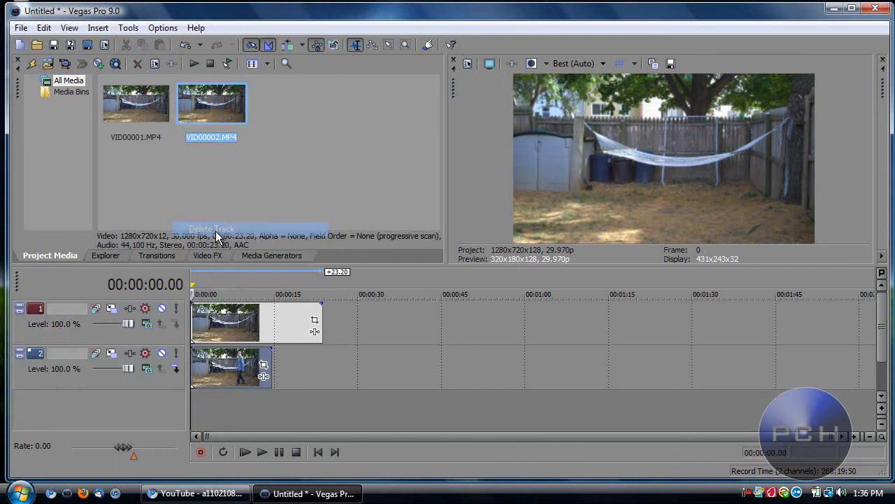
- Split the VID00002 clip at 00:00:06.13, where the man stands in position beside the hammock
left_click(225, 319)
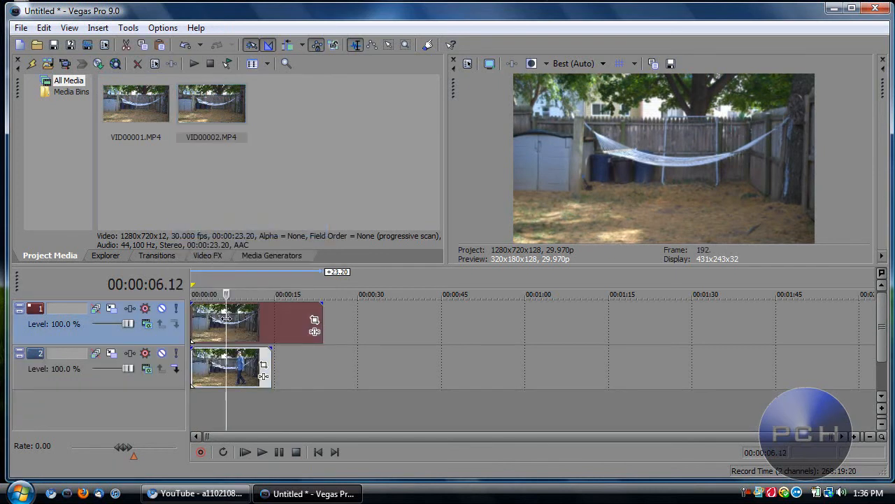
left_click(210, 319)
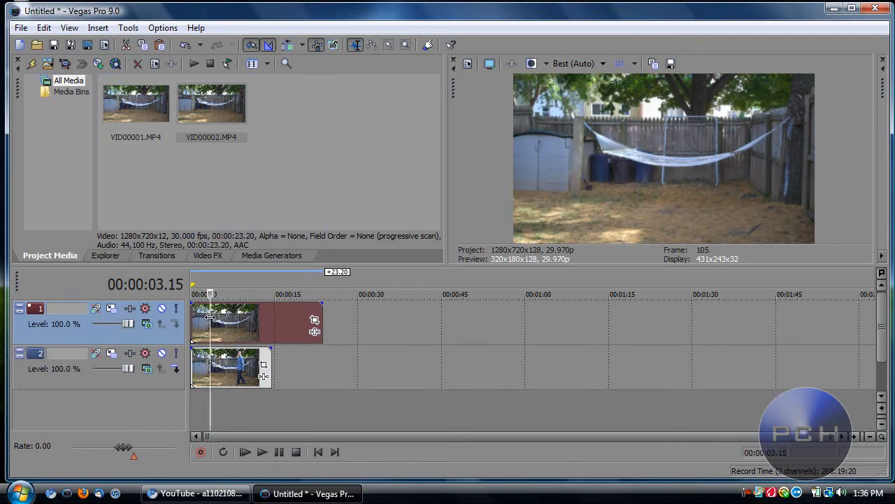
left_click(217, 316)
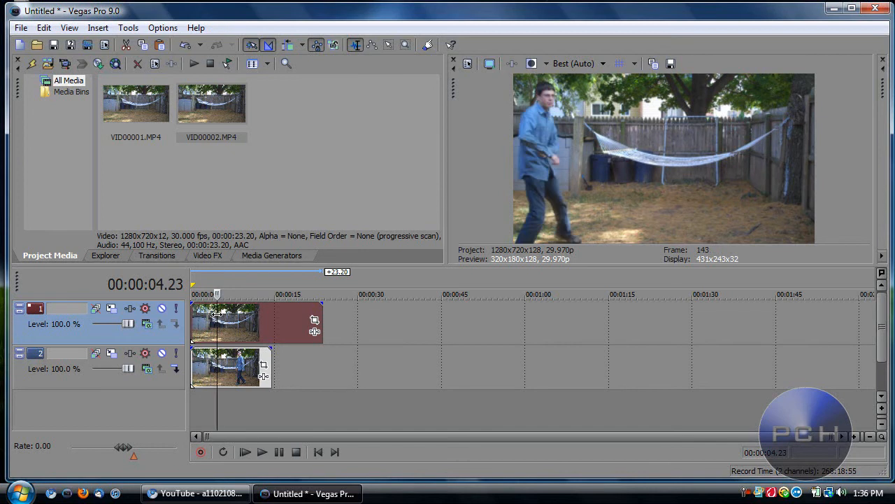
key("Right")
key("Right")
key("Right")
key("Right")
key("Right")
key("Right")
key("Right")
key("Right")
key("Right")
key("Right")
key("Right")
key("Right")
key("Right")
key("Right")
key("Right")
key("Right")
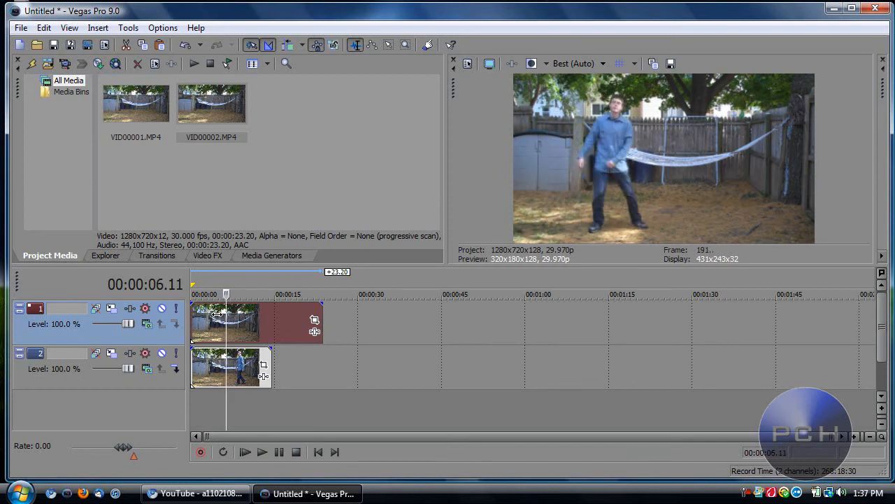
right_click(208, 316)
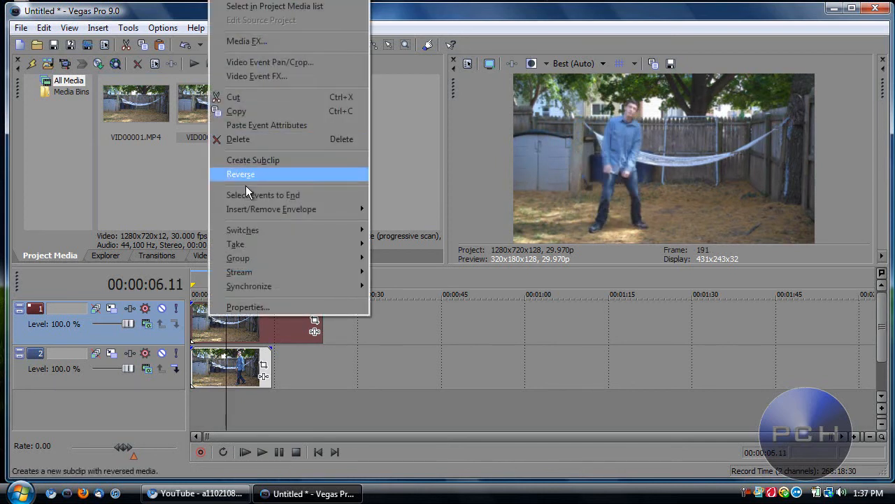
left_click(228, 335)
key("Left")
key("Left")
key("s")
- Cut out the first part of the split VID00002 clip and move the remainder to the start of its track
right_click(208, 321)
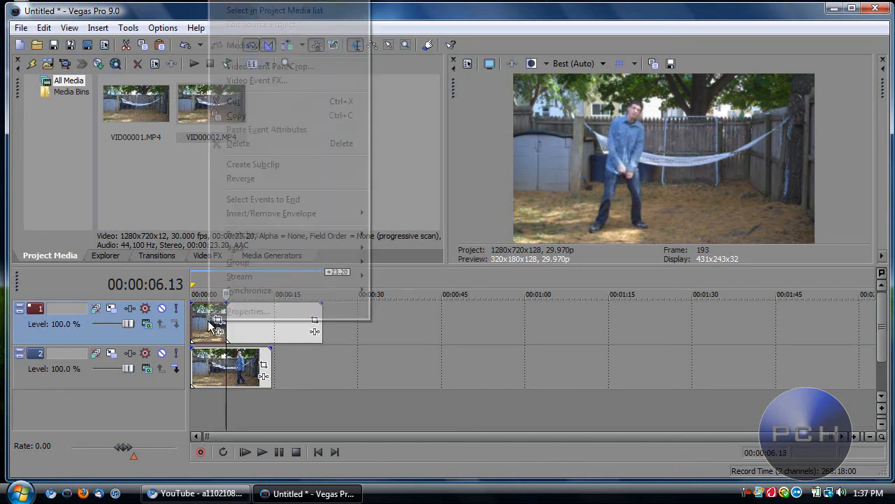
left_click(231, 103)
left_click_drag(262, 326, 240, 334)
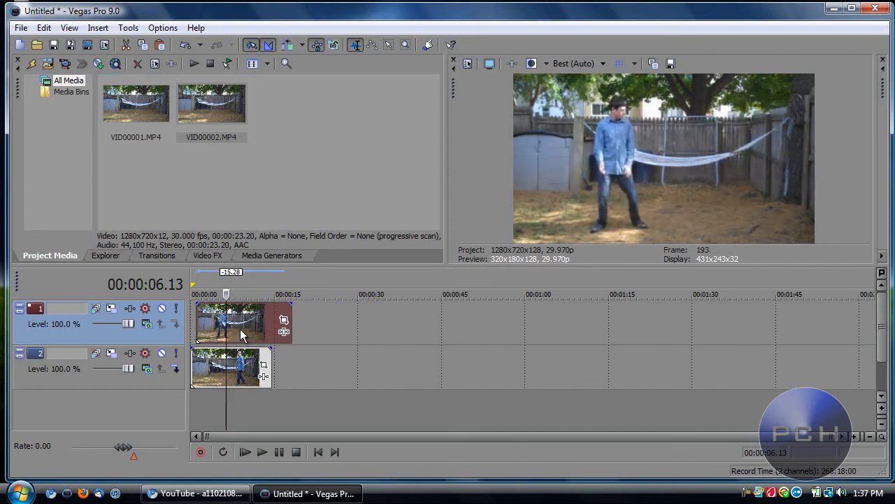
left_click_drag(240, 330, 244, 309)
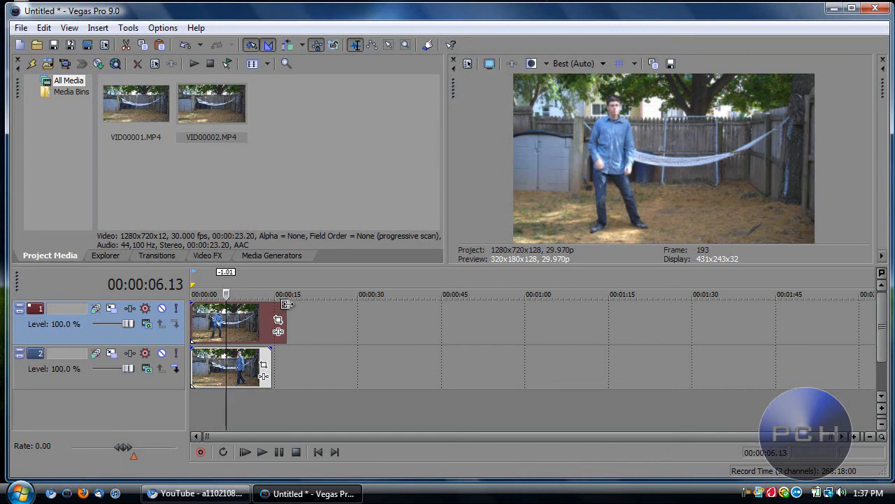
- Trim the end of the VID00002 clip to line up with the end of the clip below
mouse_move(285, 316)
left_mouse_down()
mouse_move(262, 319)
mouse_move(269, 320)
left_mouse_up()
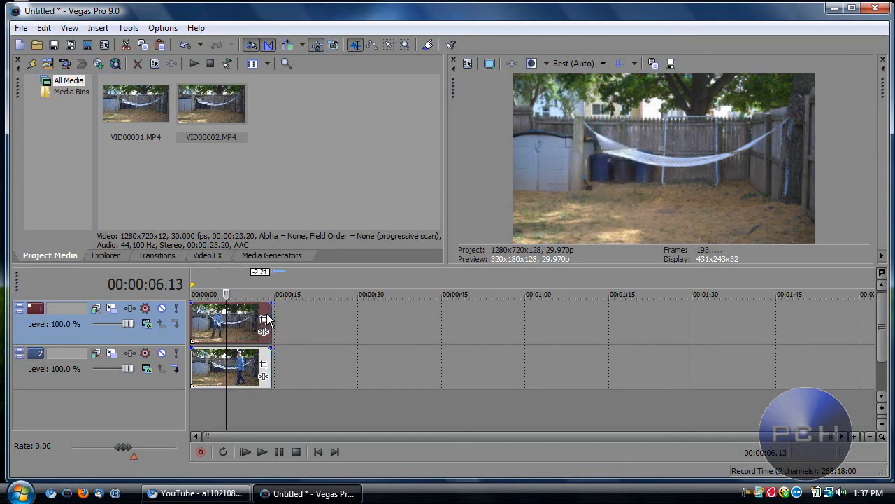
left_click(235, 329)
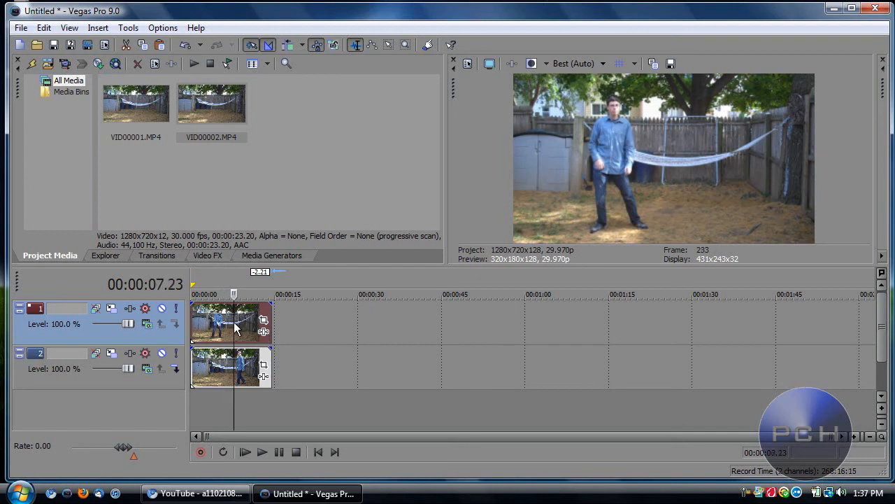
left_click(232, 363)
left_click(238, 326)
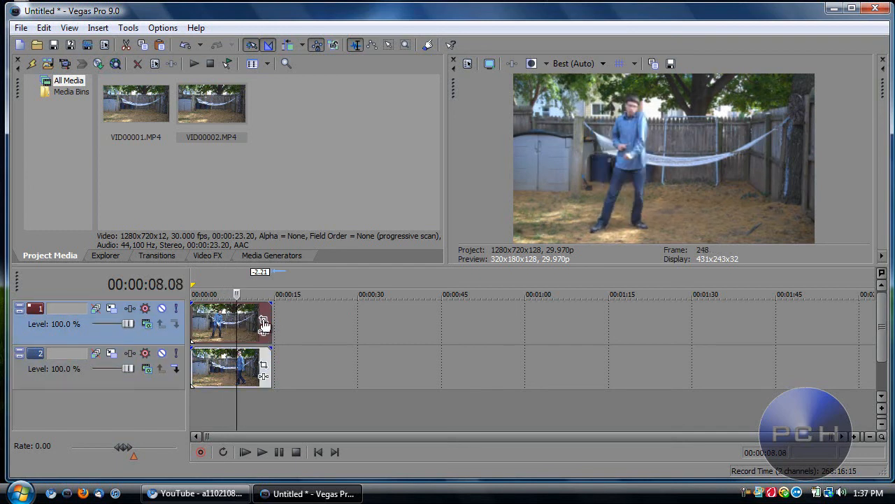
- Open Event Pan/Crop for the VID00002 clip and enable its mask
left_click(264, 321)
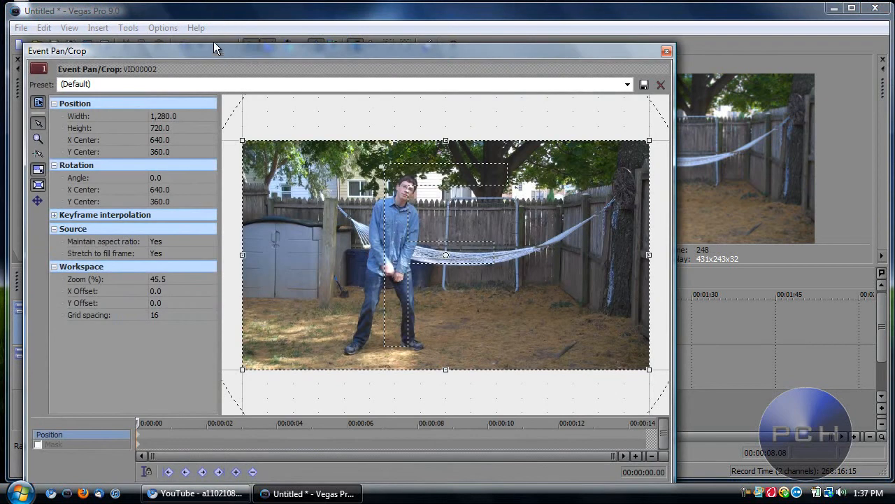
left_click_drag(214, 47, 203, 17)
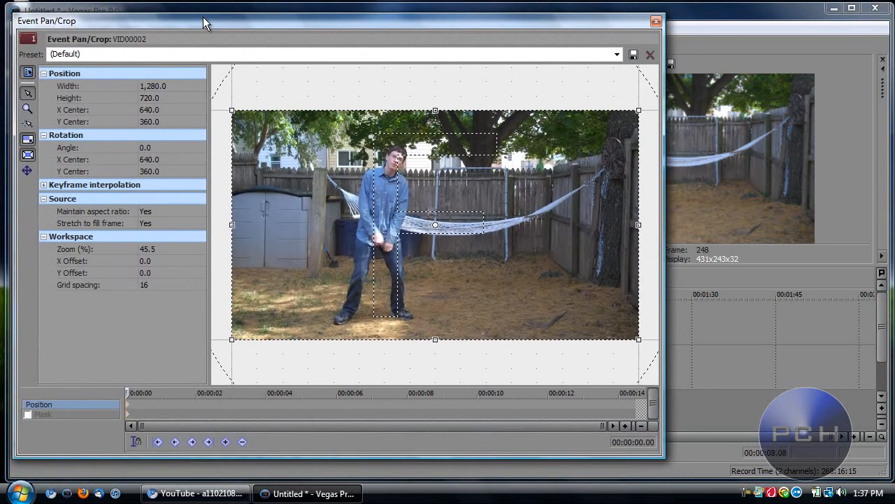
left_click(41, 415)
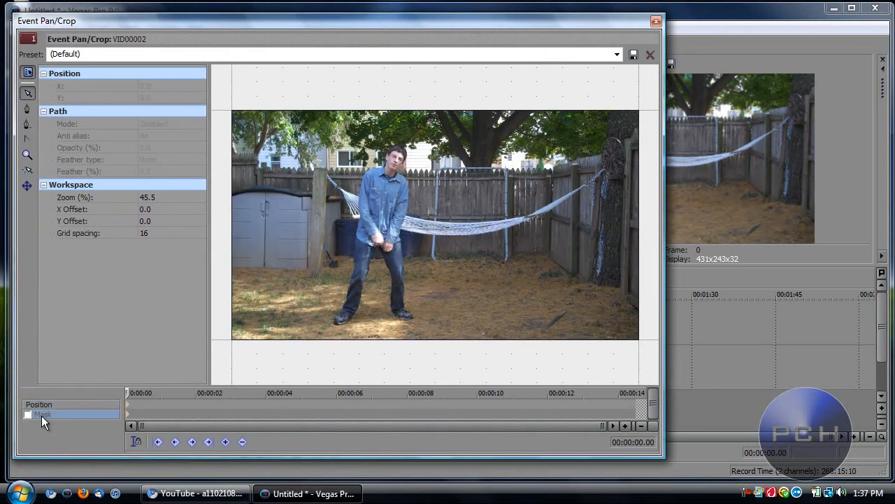
left_click(27, 415)
- Draw a closed four-point Pen tool mask around the half of the VID00002 frame where the man stands, extending past the frame edges
left_click(29, 109)
left_click(432, 107)
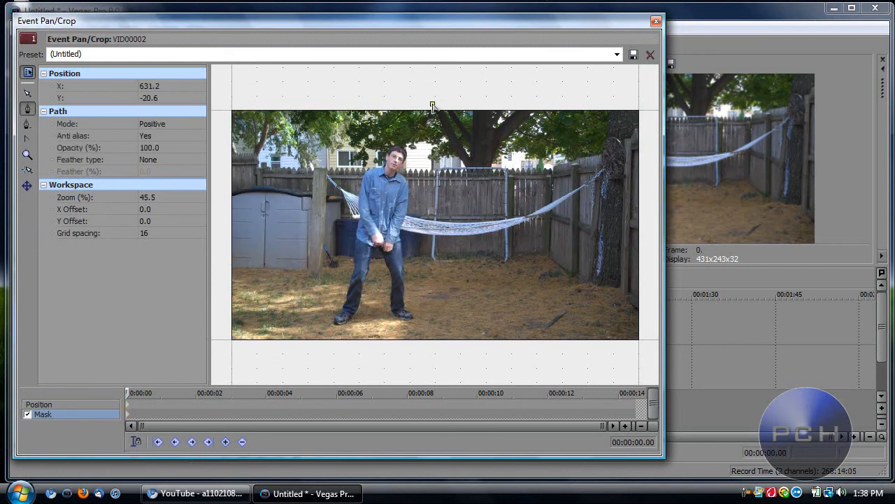
left_click(432, 353)
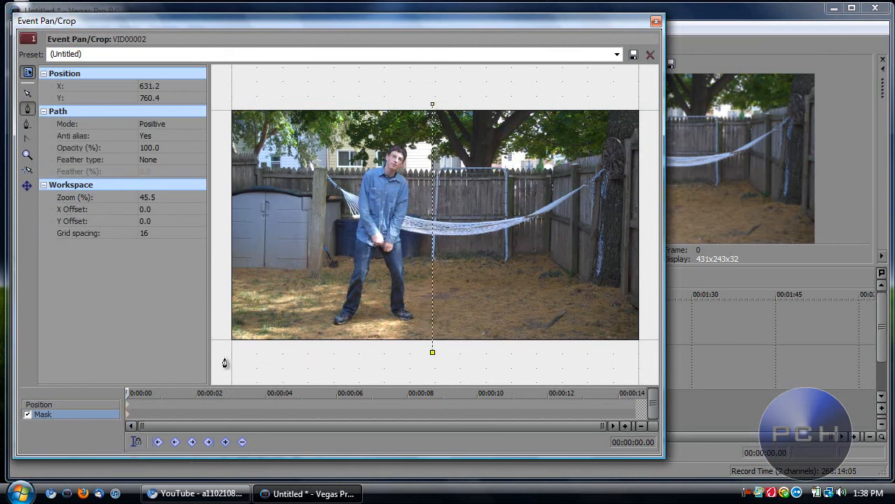
left_click(221, 98)
left_click(433, 105)
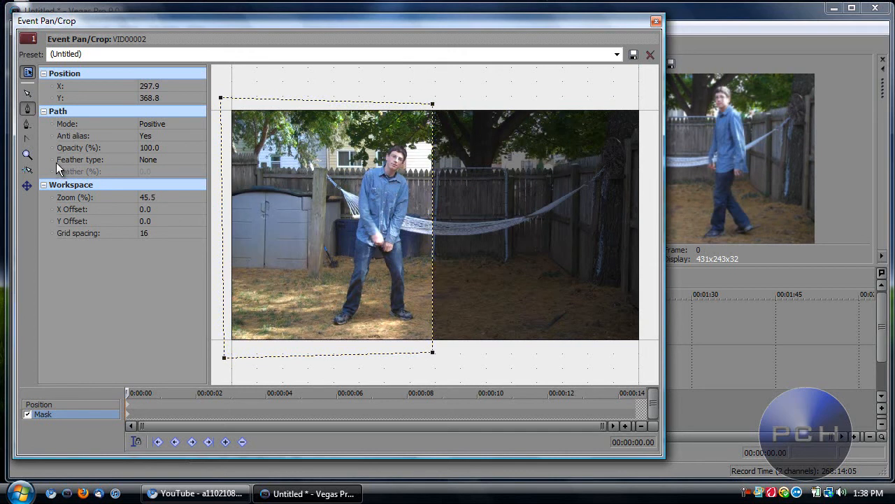
- Feather the mask in both directions by 20%
left_click(161, 160)
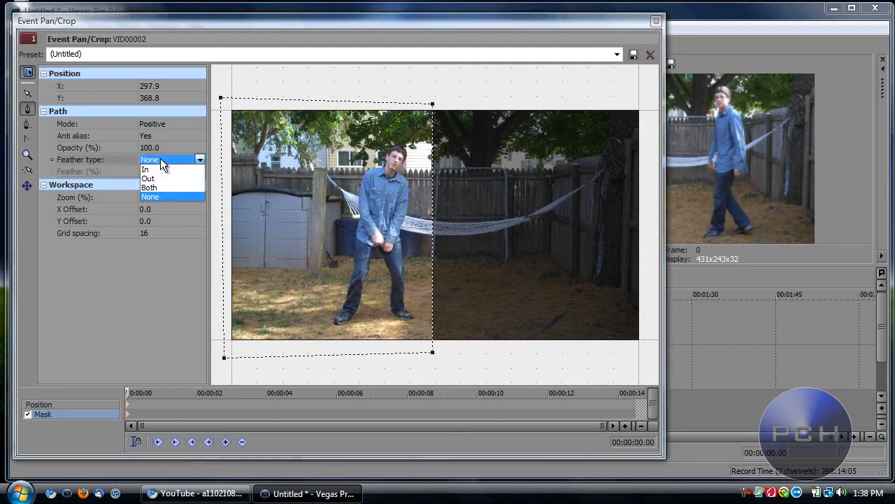
left_click(160, 186)
left_click(149, 170)
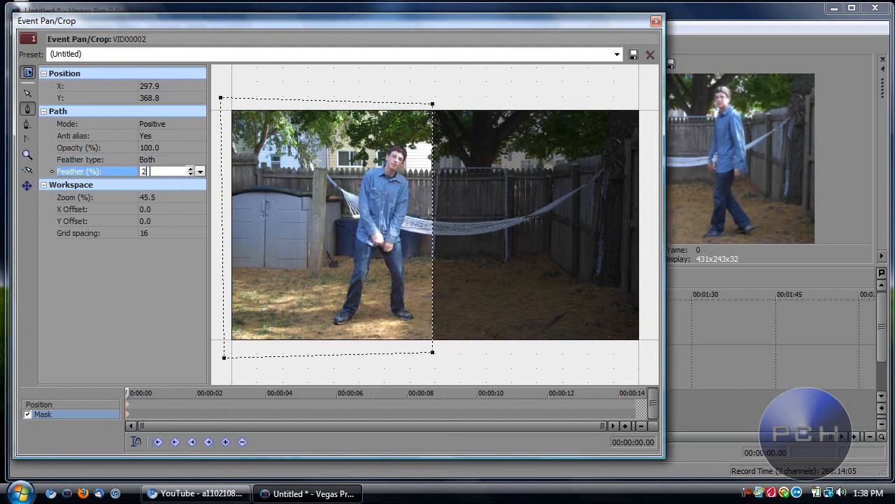
key("Return")
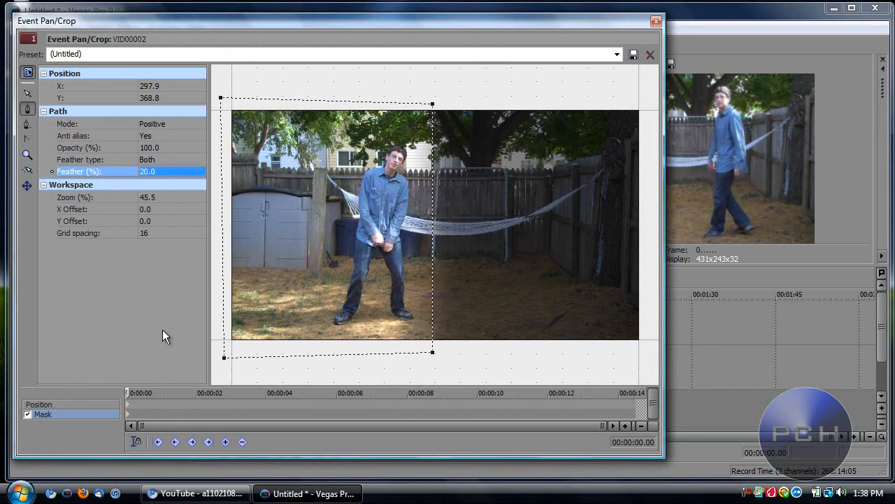
left_click(163, 330)
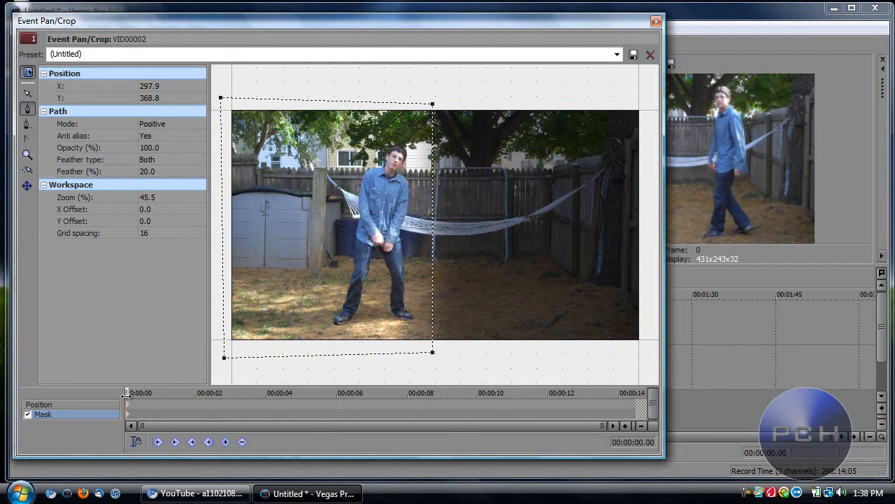
- Scrub through the VID00002 clip to check the man's movement against the mask edge, then close Event Pan/Crop
left_click(210, 395)
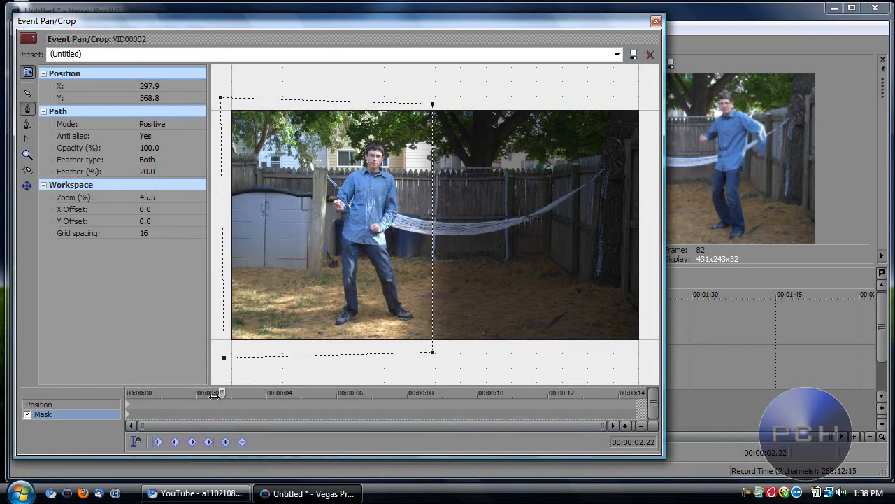
left_click_drag(221, 393, 219, 393)
left_click_drag(105, 398, 107, 397)
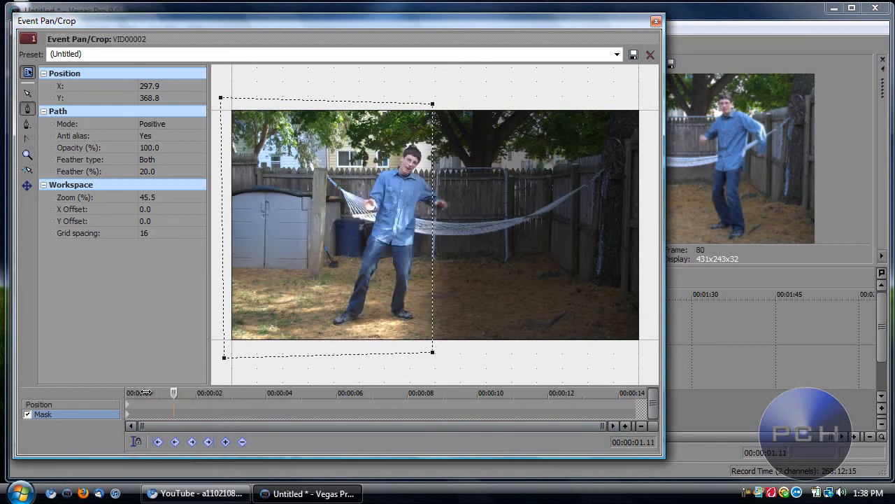
left_click_drag(174, 395, 357, 402)
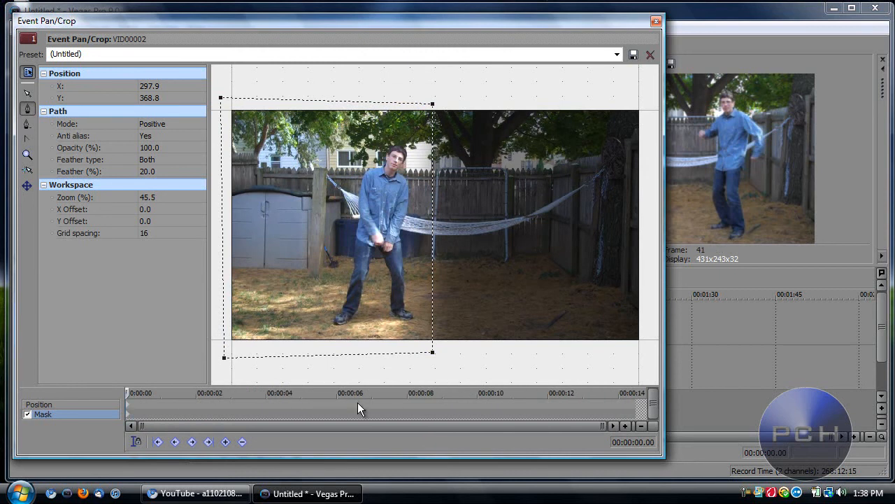
left_click(655, 21)
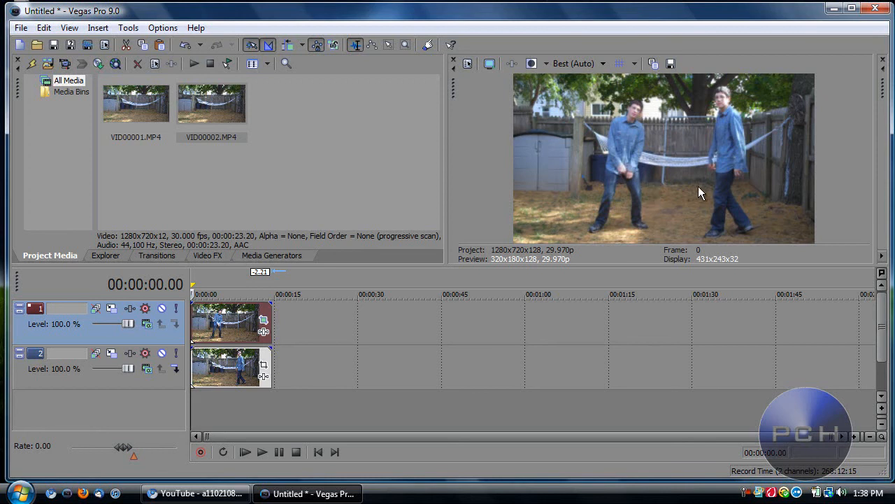
- Play the combined clips from the start, then step forward frame by frame from 00:00:03.08 to 00:00:05.02 to examine the clone effect
left_click(261, 453)
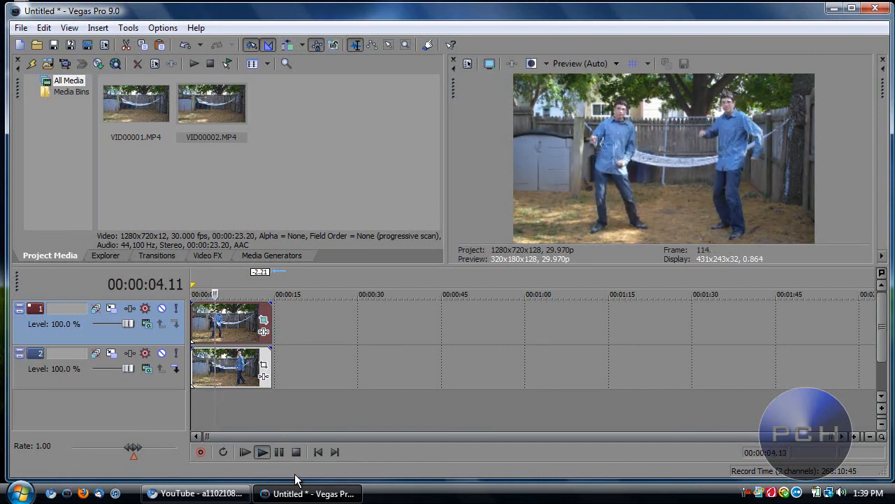
key("space")
left_click(210, 317)
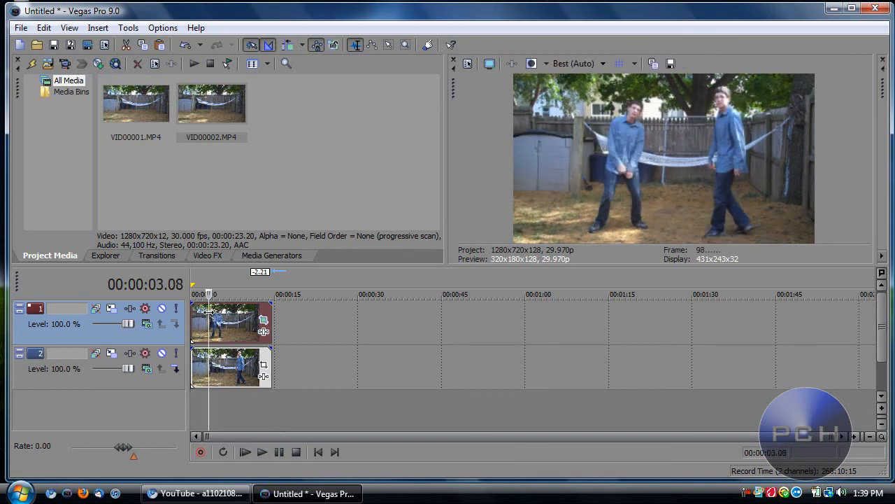
key("Right")
key("Right")
key("Right")
key("Right")
key("Right")
key("Right")
key("Right")
key("Right")
key("Right")
key("Right")
key("Right")
key("Right")
key("Right")
key("Right")
key("Right")
key("Right")
key("Right")
key("Right")
key("Right")
key("Right")
key("Right")
key("Right")
key("Right")
key("Right")
key("Right")
key("Right")
key("Right")
key("Right")
key("Right")
key("Right")
key("Right")
key("Right")
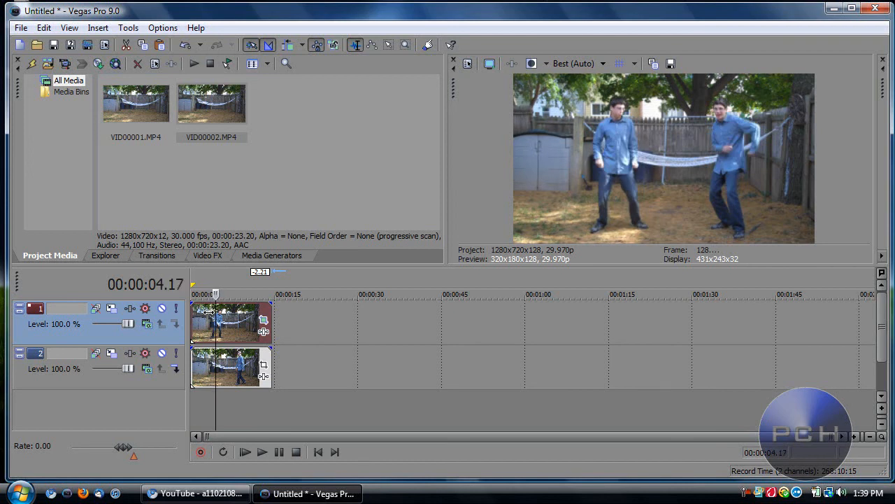
key("Right")
key("Right")
key("Right")
key("Right")
key("Right")
key("Right")
key("Right")
key("Right")
key("Right")
key("Right")
key("Right")
key("Right")
key("Right")
key("Right")
key("Right")
key("Right")
key("Right")
key("Right")
key("Right")
key("Right")
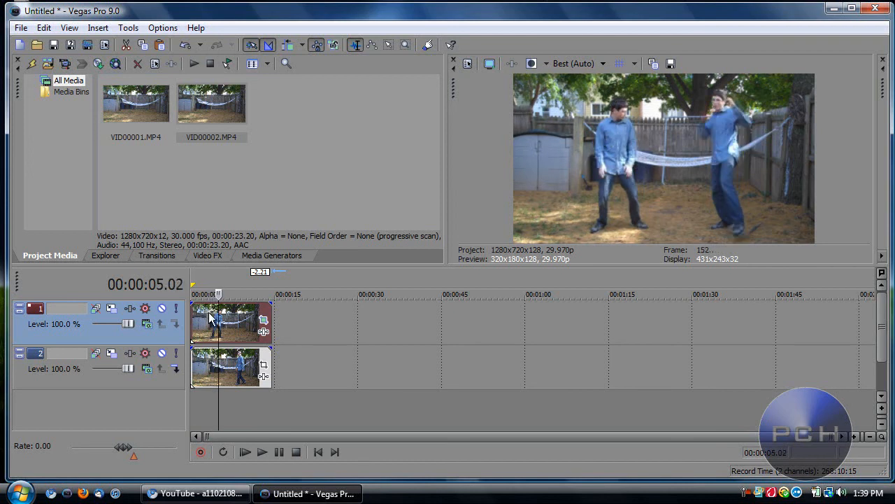
- Step backward and forward through frames around 00:00:02.16 to examine the seam between the two clips
left_click(206, 319)
key("Left")
key("Left")
key("Left")
key("Left")
key("Left")
key("Left")
key("Left")
key("Left")
key("Left")
key("Right")
key("Right")
key("Right")
key("Right")
key("Right")
key("Right")
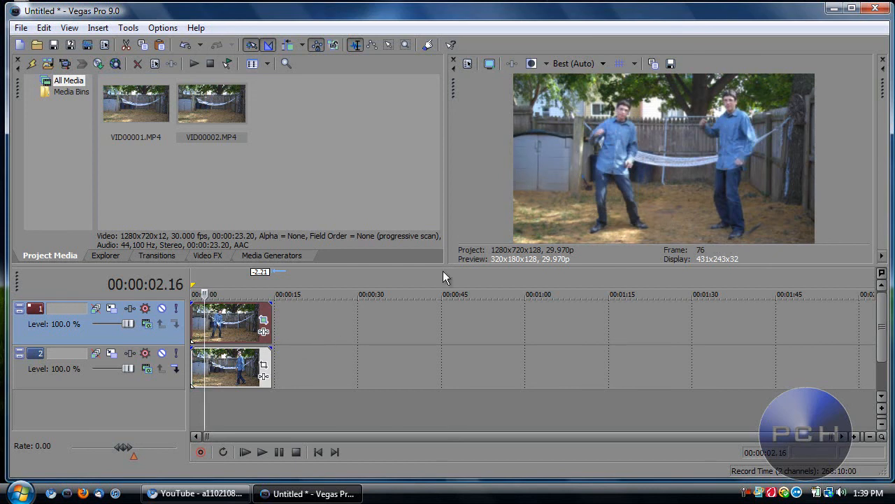
- Reopen Event Pan/Crop for the VID00002 clip to examine the feathered mask edge, then close it
left_click(265, 324)
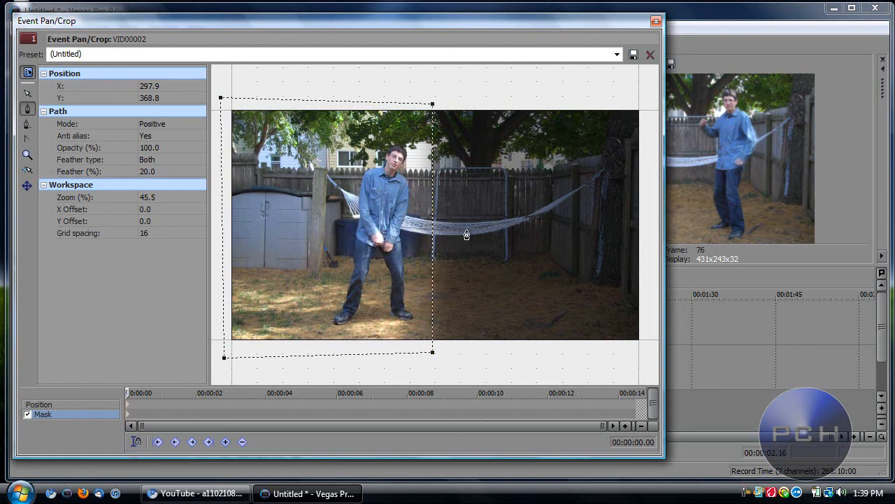
left_click(430, 205)
left_click(464, 199)
left_click(656, 21)
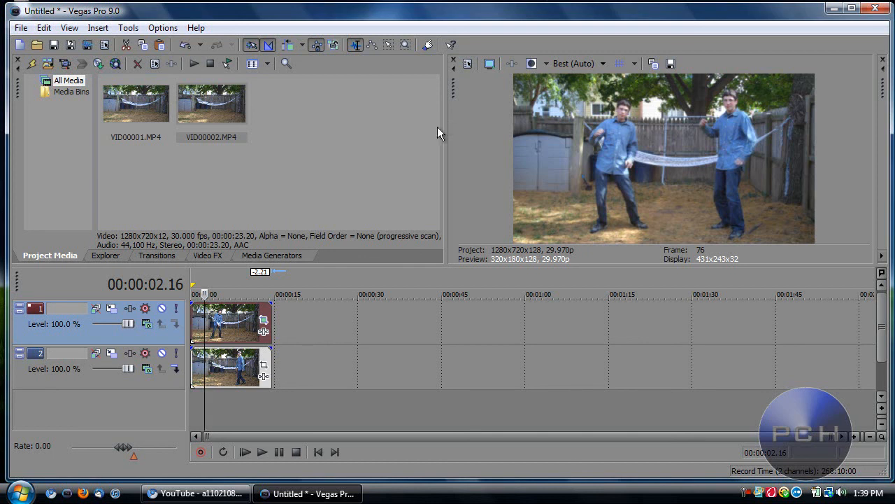
- Locate the Render As command for exporting the project without starting a render
left_click(21, 27)
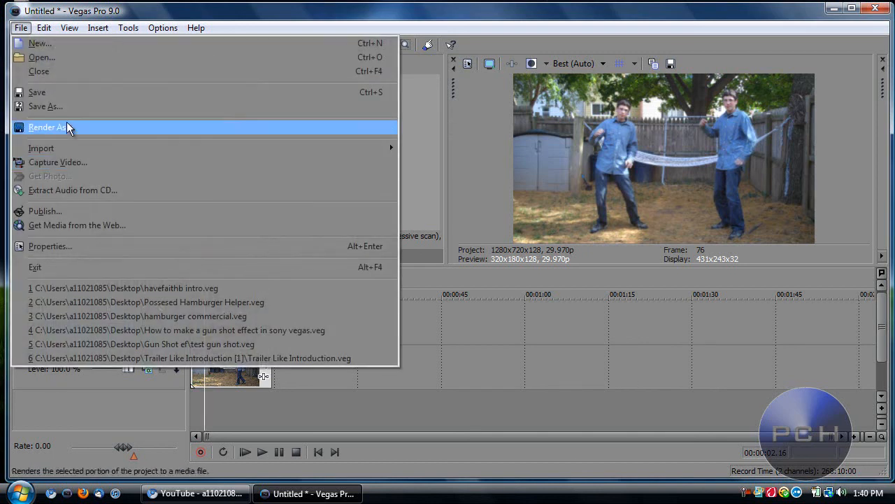
left_click(44, 12)
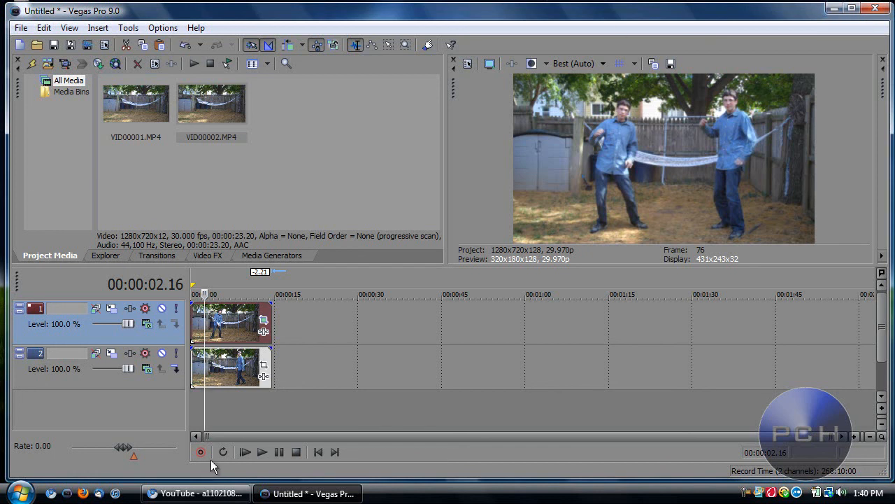
- Switch to the browser to view the Sony Vegas playlist on YouTube, then minimize the window
left_click(194, 493)
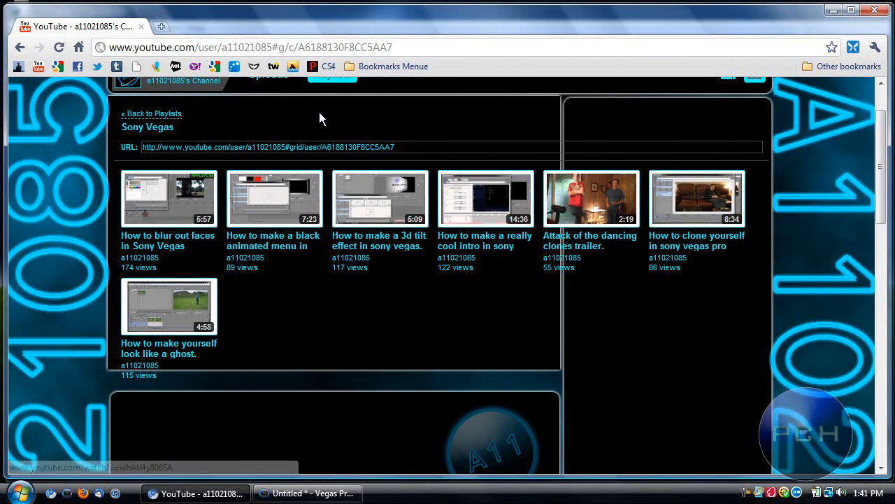
left_click(833, 10)
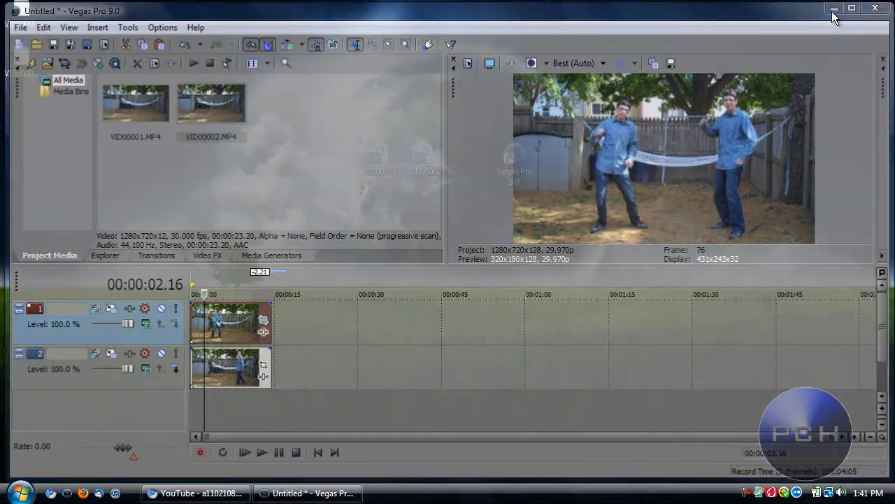